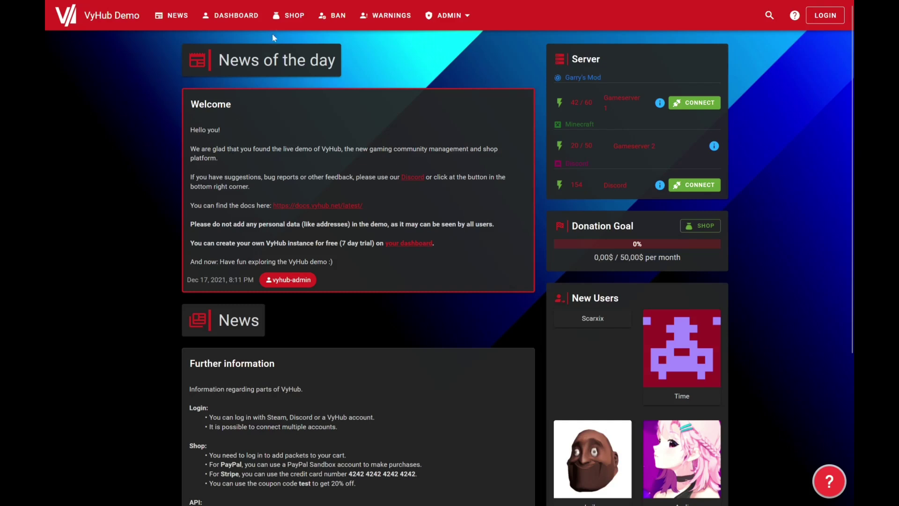
Go through Shop and the TTT tile to the VIP 1 Month packet page (6,66 €)
click(288, 16)
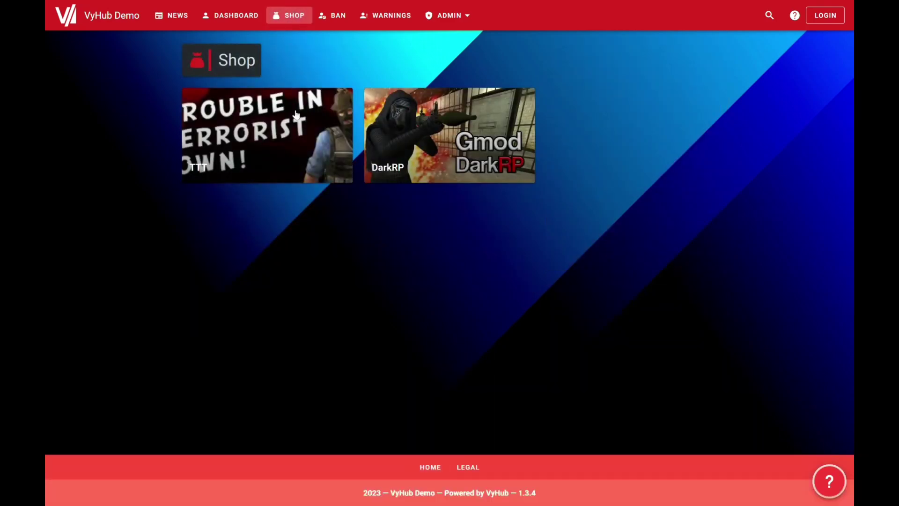
click(296, 136)
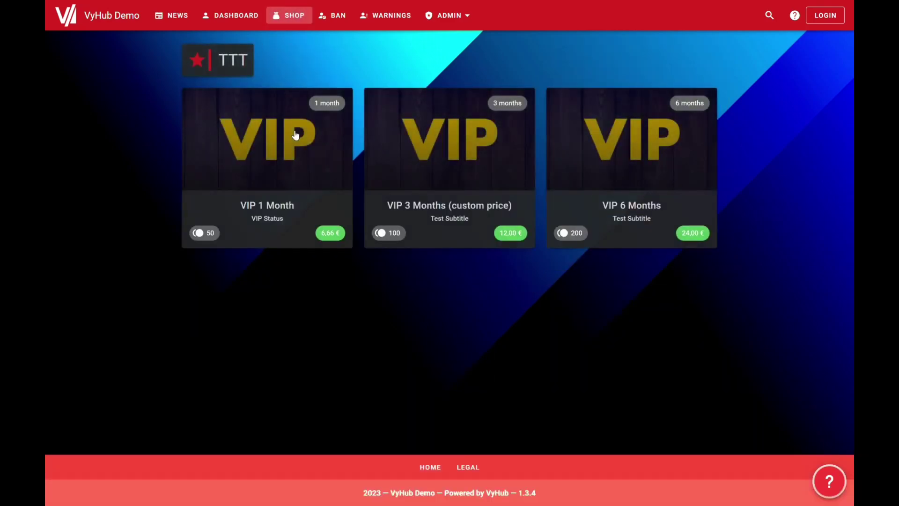
click(330, 235)
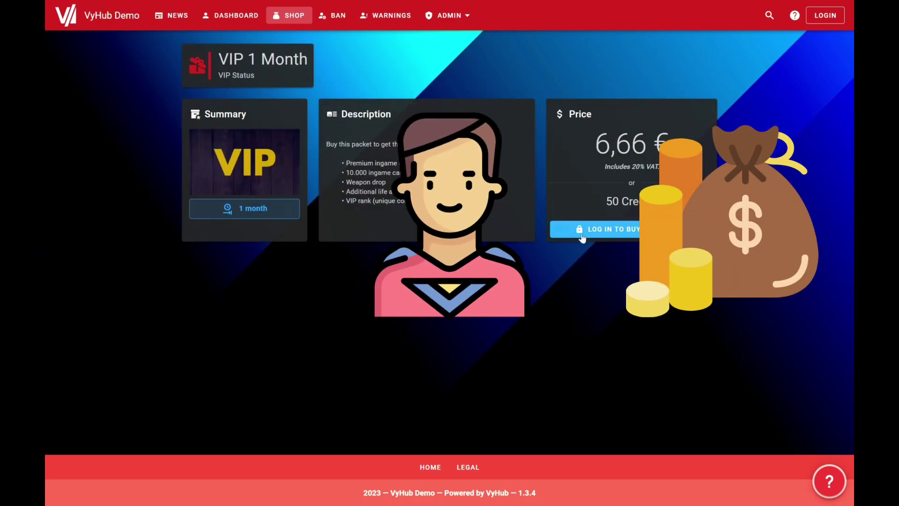
Sign in to VyHub with a Steam account from the VIP 1 Month packet page
click(600, 235)
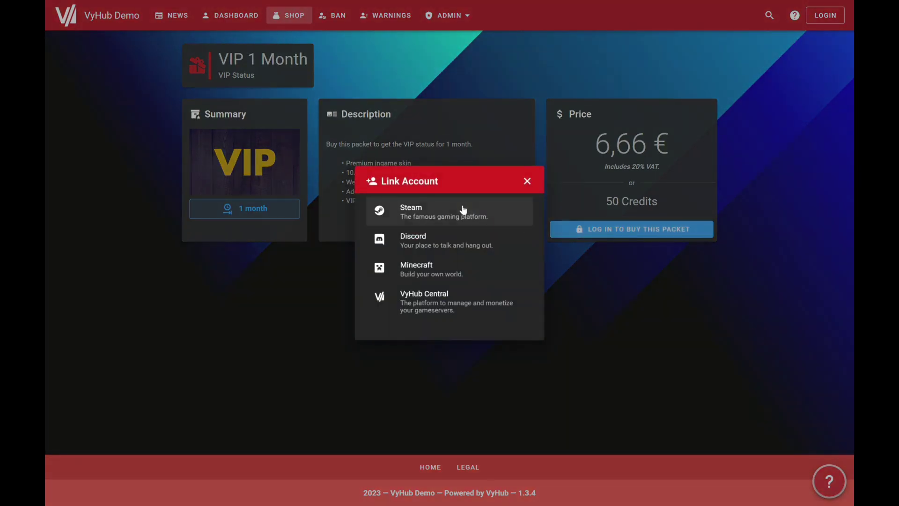
click(449, 213)
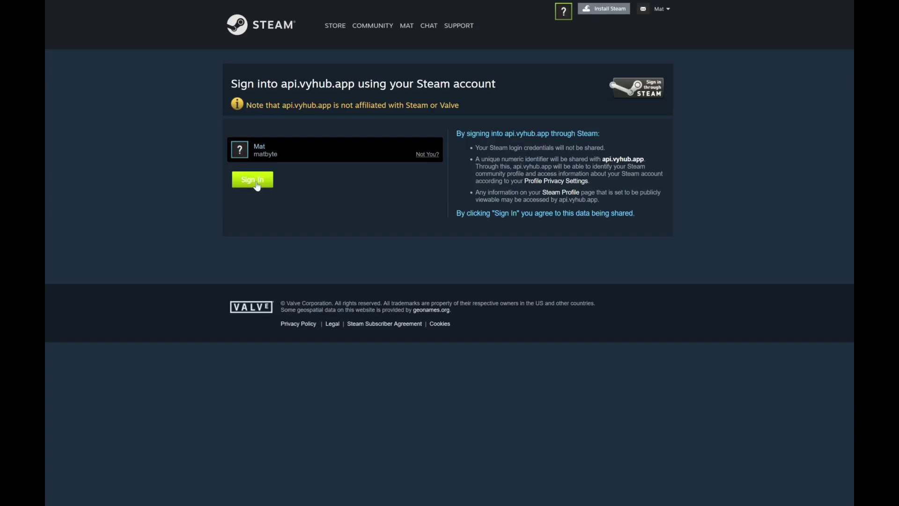
click(257, 186)
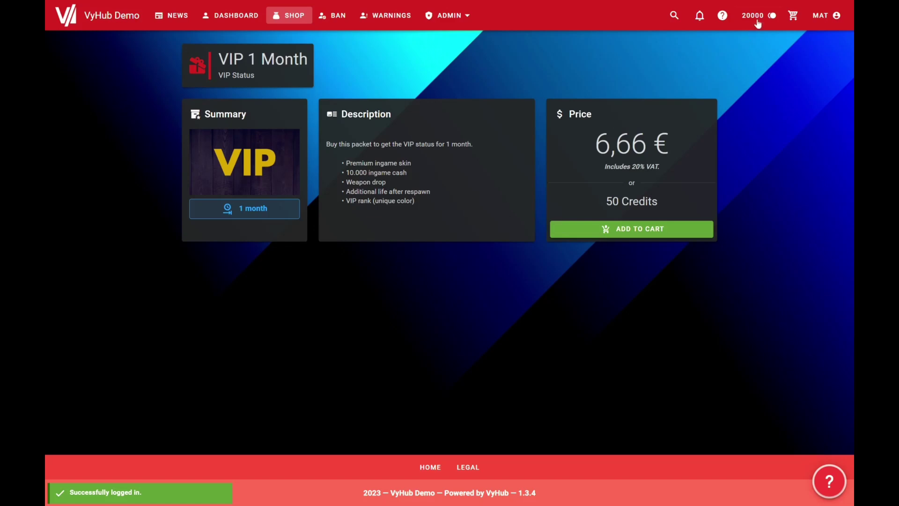
Add the VIP 1 Month packet to the cart and view the cart
click(633, 237)
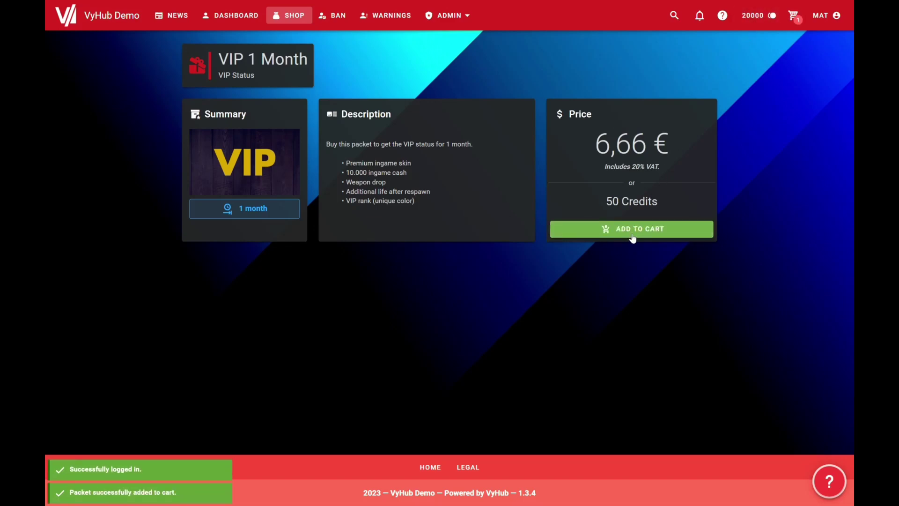
click(794, 15)
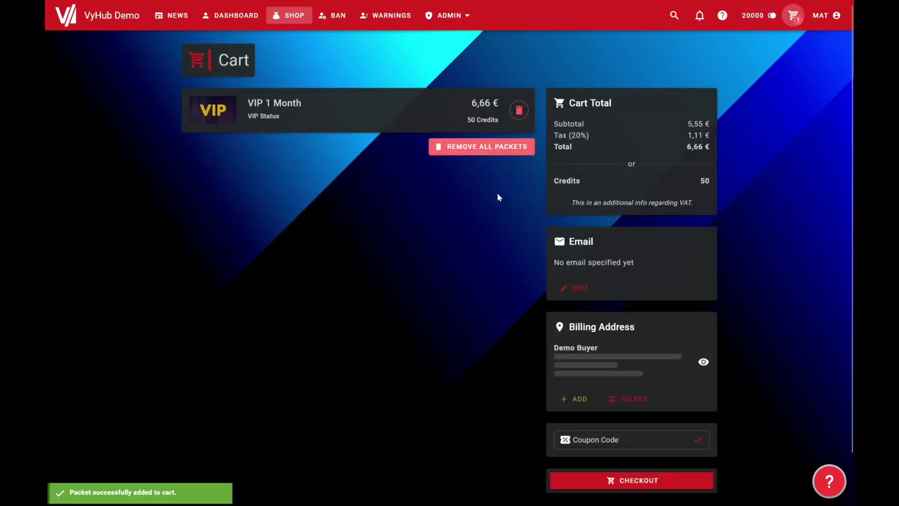
click(640, 485)
Set the checkout contact e-mail and add a new billing address
click(577, 289)
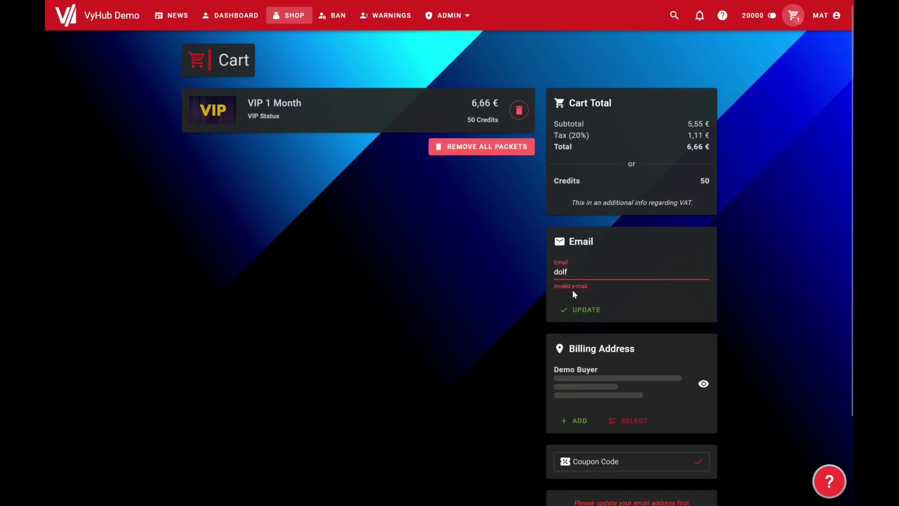
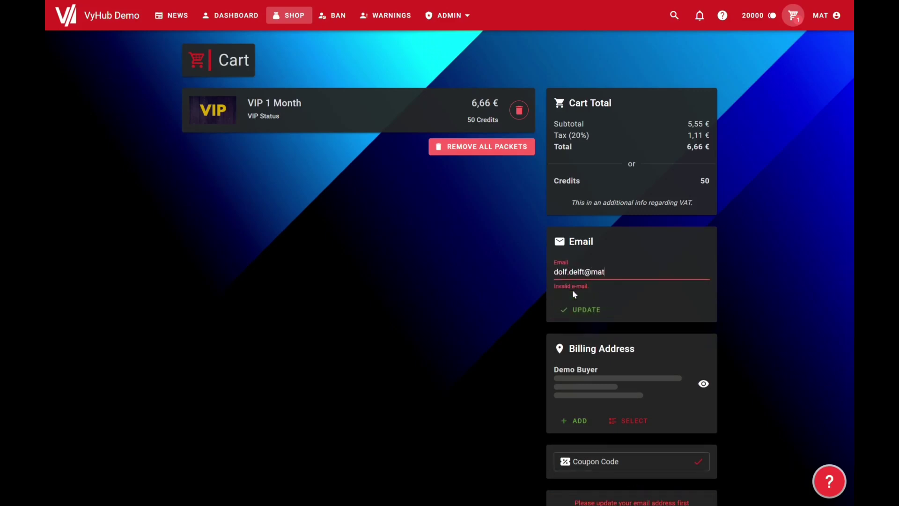
key(Return)
scroll(591, 337, down, 2)
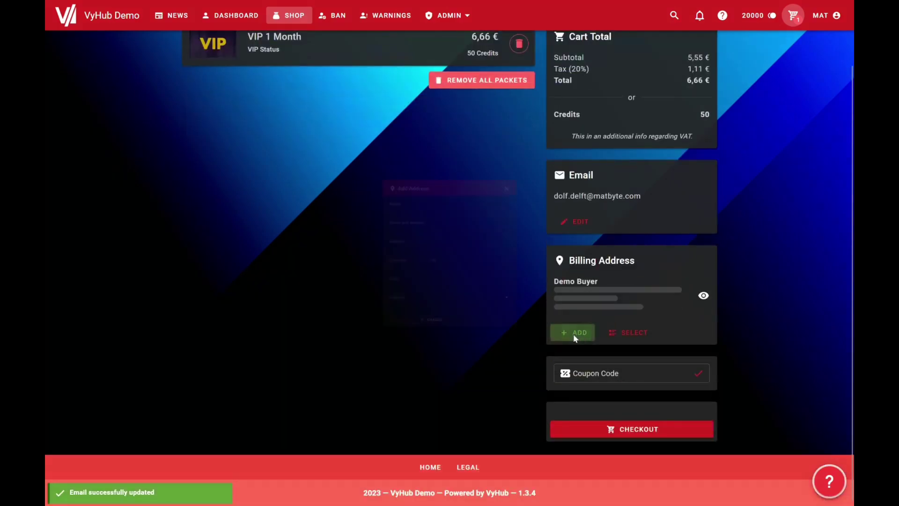
click(575, 333)
click(366, 370)
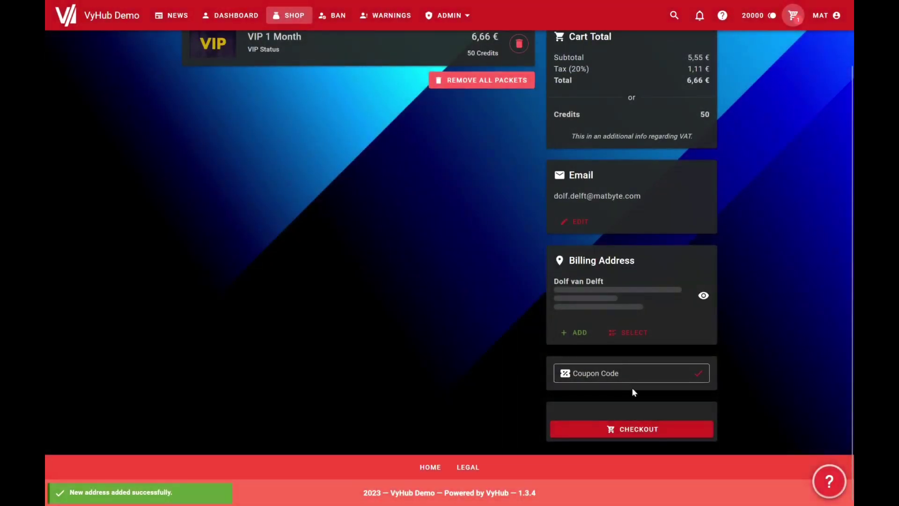
Check out VIP 1 Month, accepting the terms of service and paying with Stripe
click(629, 429)
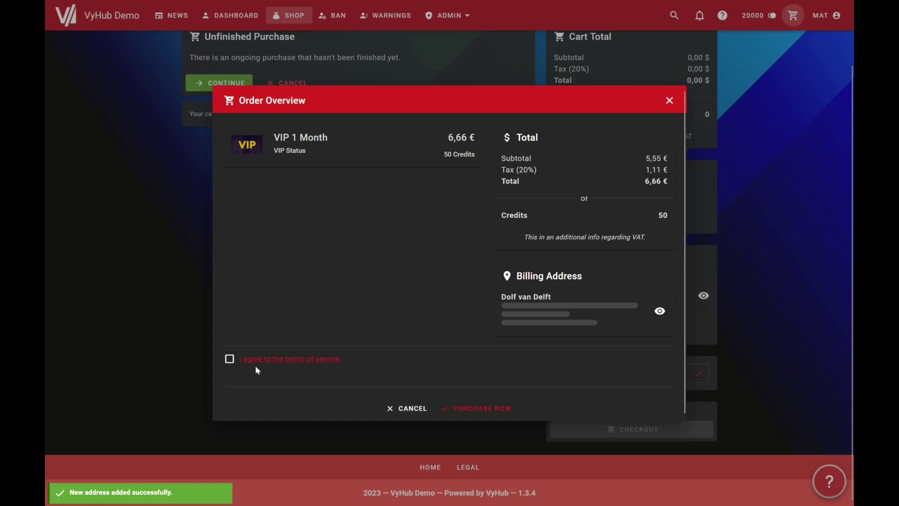
click(229, 358)
click(483, 409)
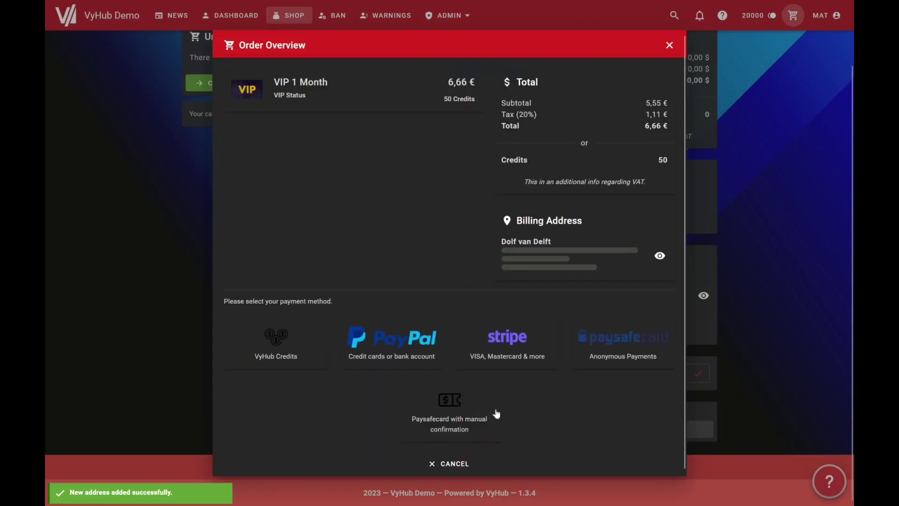
click(511, 339)
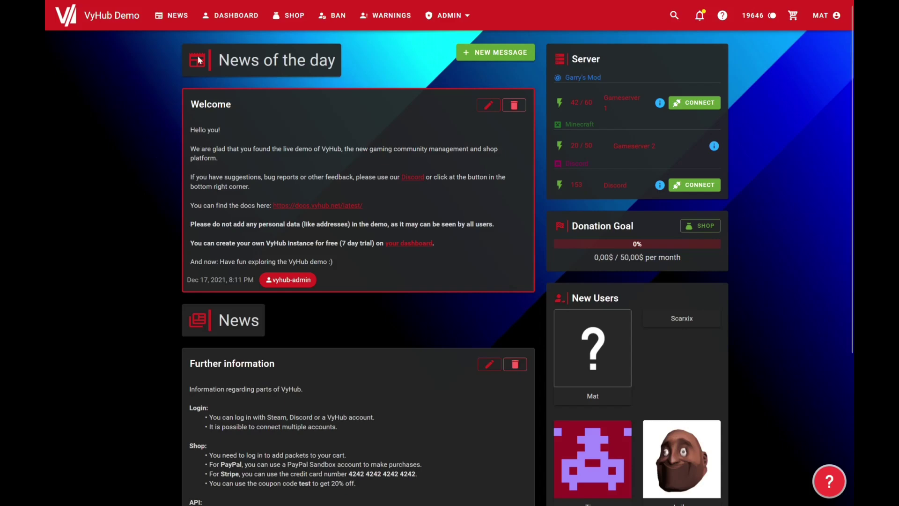
Open the VIP 1 Month invoice (6,00 € via PayPal Sandbox) from the Dashboard's Purchases tab
click(234, 15)
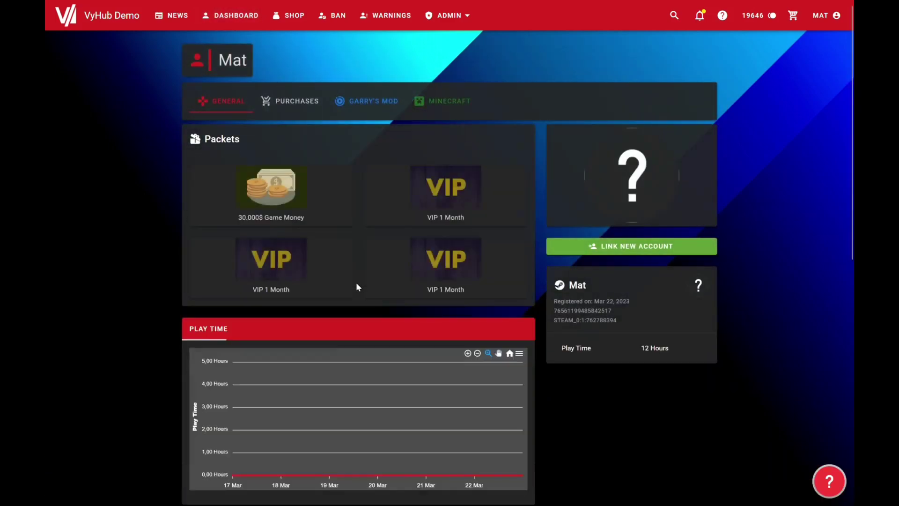
click(285, 110)
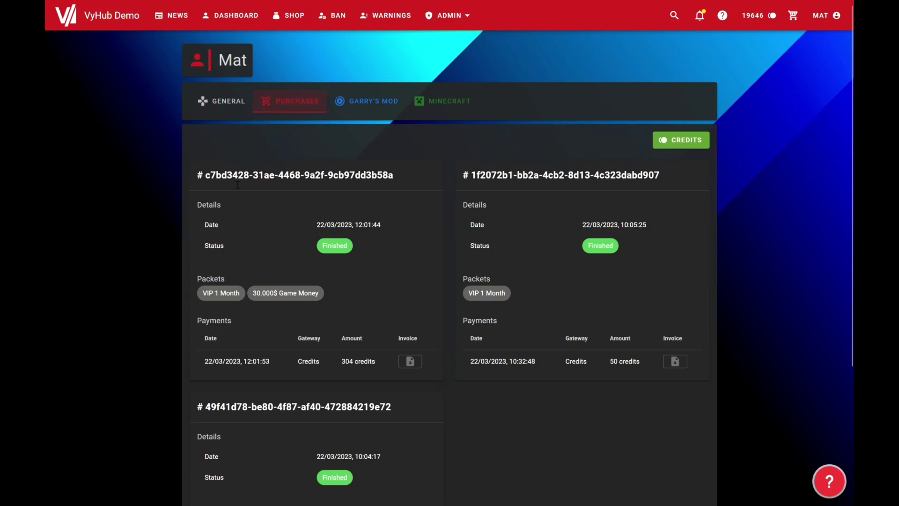
scroll(234, 316, down, 1)
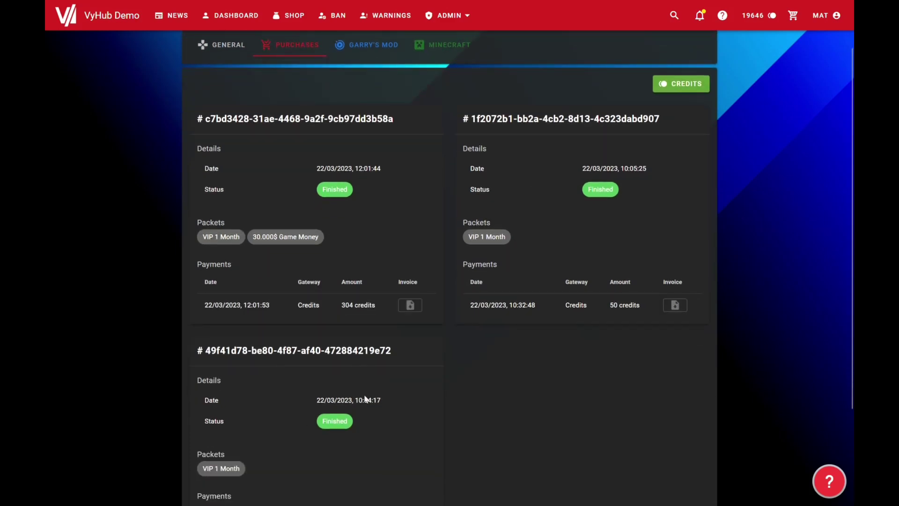
scroll(364, 399, down, 1)
scroll(508, 396, down, 1)
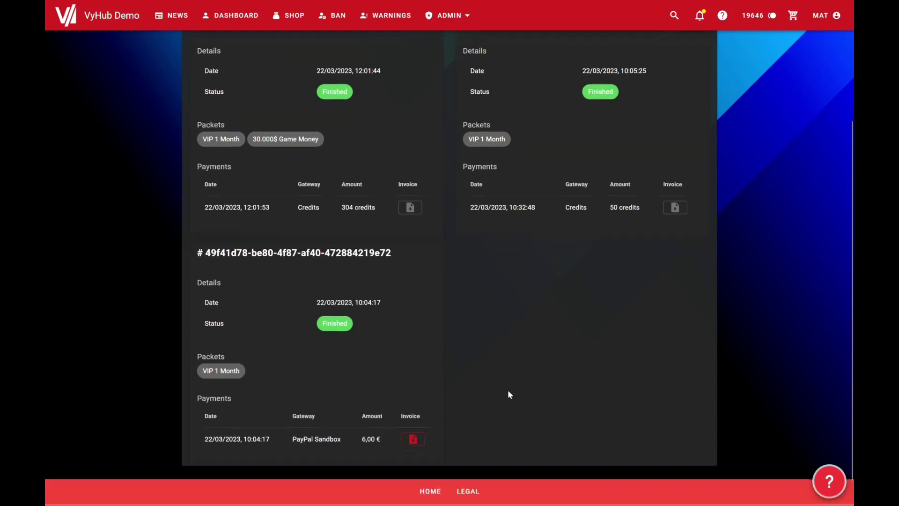
click(422, 434)
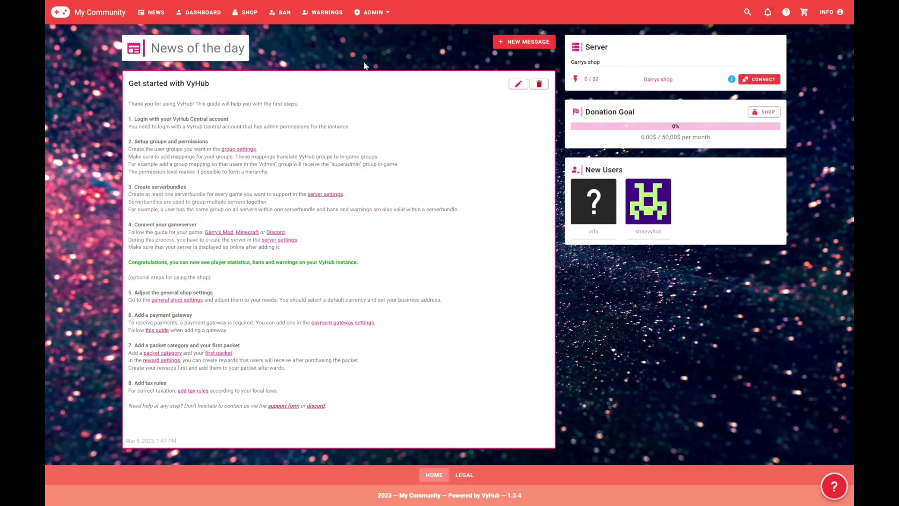
Show the Shop > General admin settings, with USD currency, a donation goal and business address
click(372, 13)
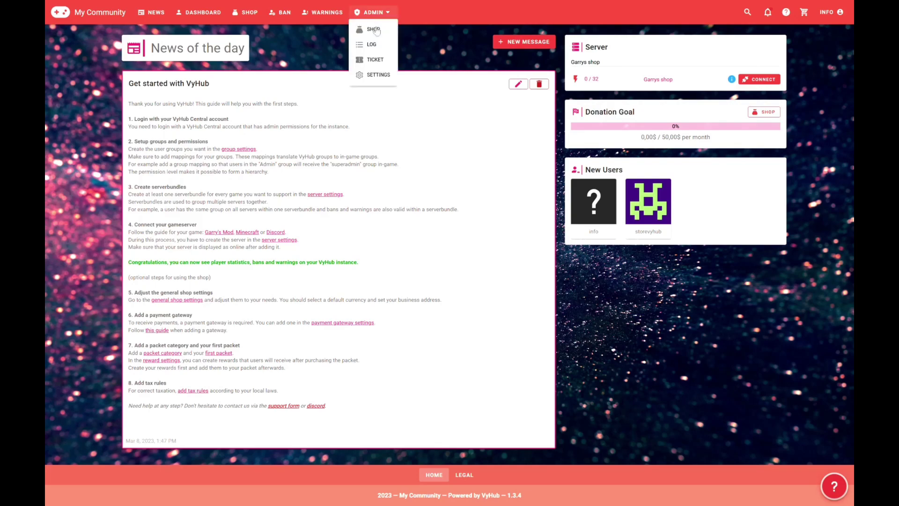
click(380, 75)
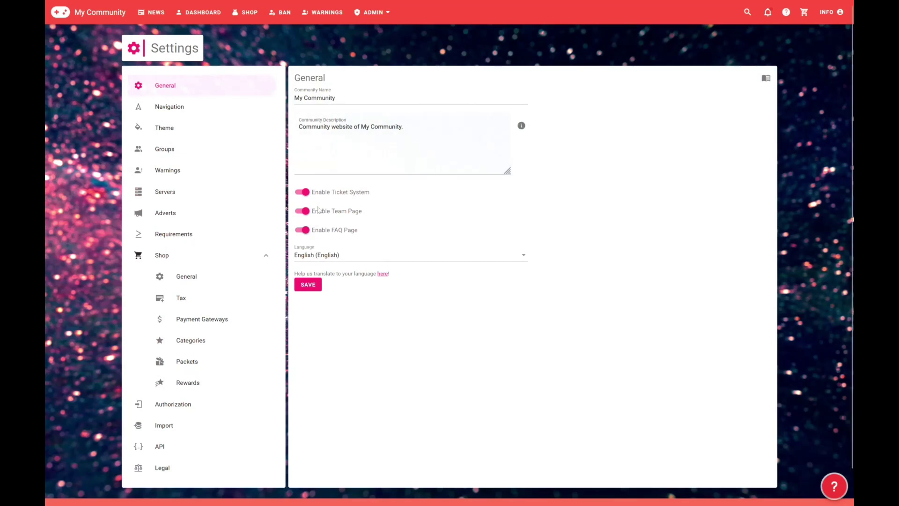
click(210, 278)
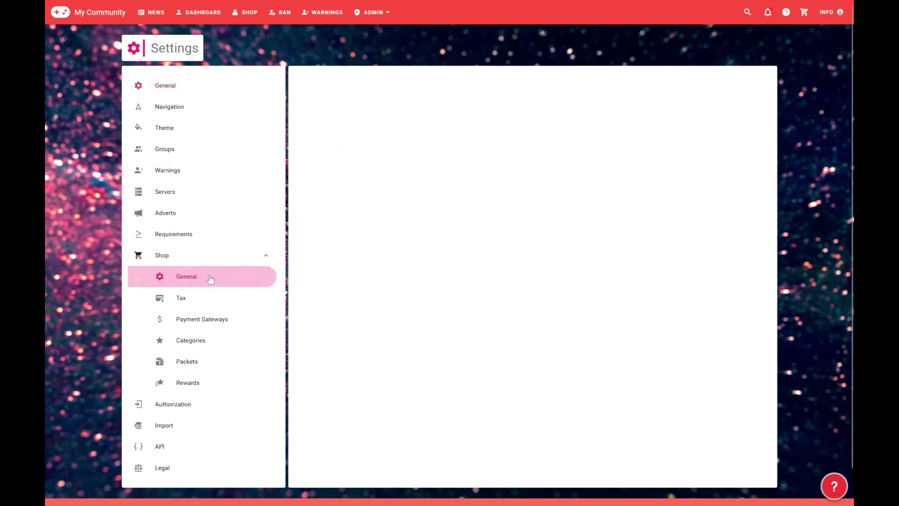
Create an enabled packet category 'TTT' with a pasted image link, then view the Packets list
click(200, 341)
click(352, 148)
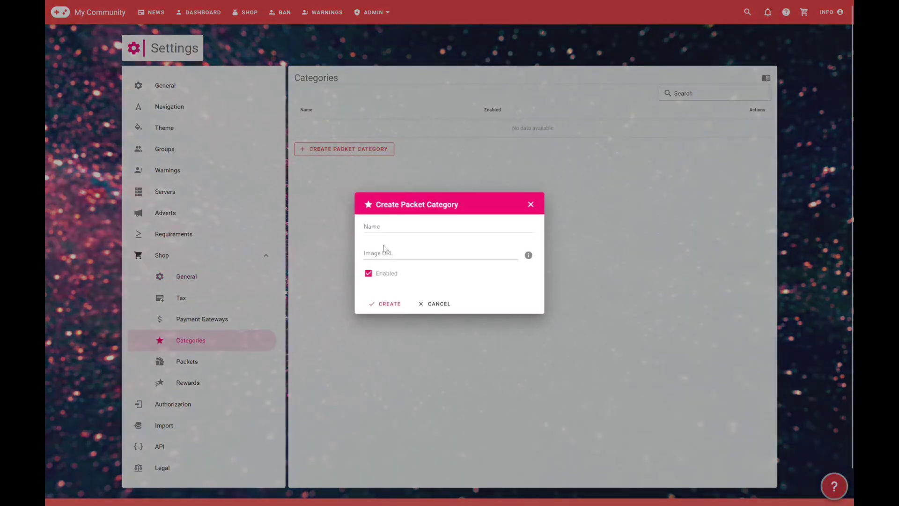
click(393, 227)
text(TTT)
click(386, 253)
key(ctrl+v)
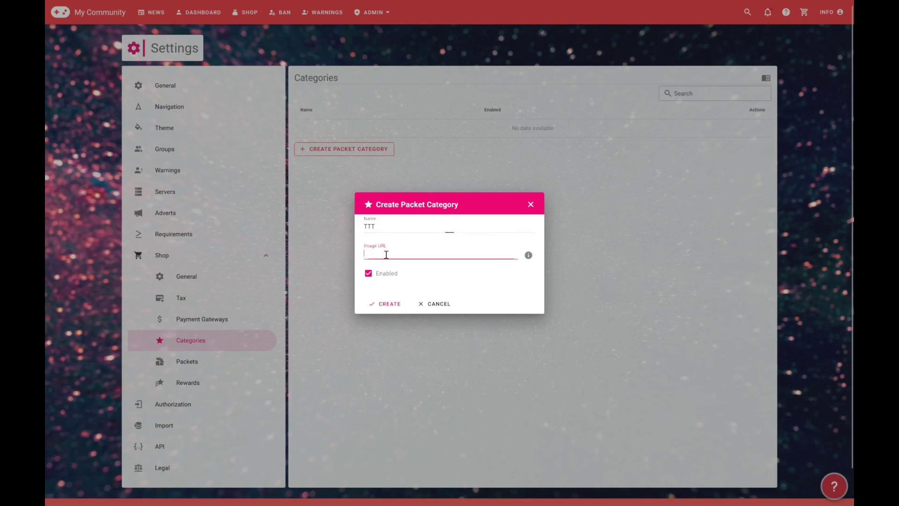
click(379, 304)
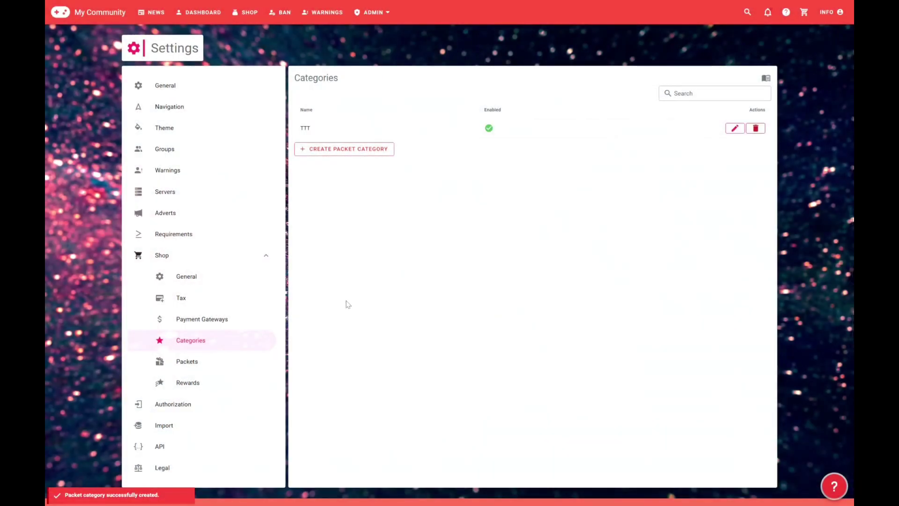
click(187, 361)
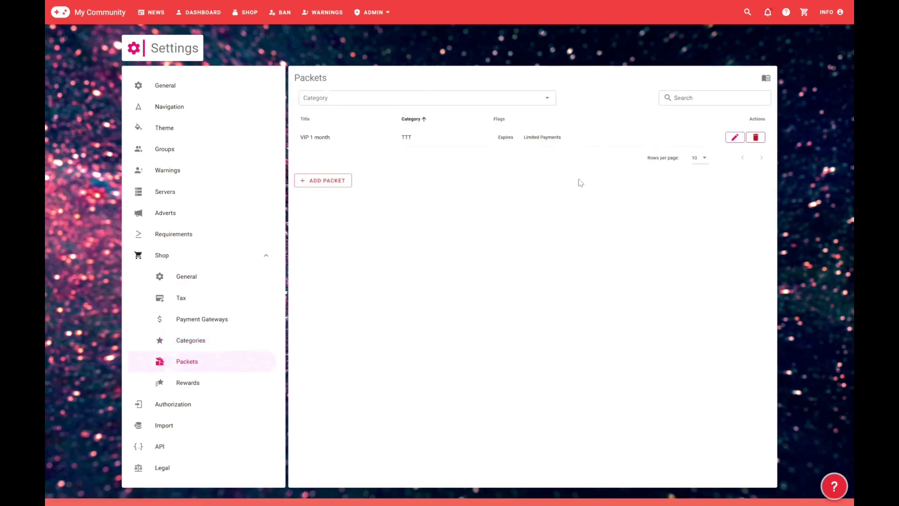
Fill a new packet: 'Rank up', subtitle 'Get a rank up', category TTT, subcategory +1, 14 days
click(326, 181)
click(395, 86)
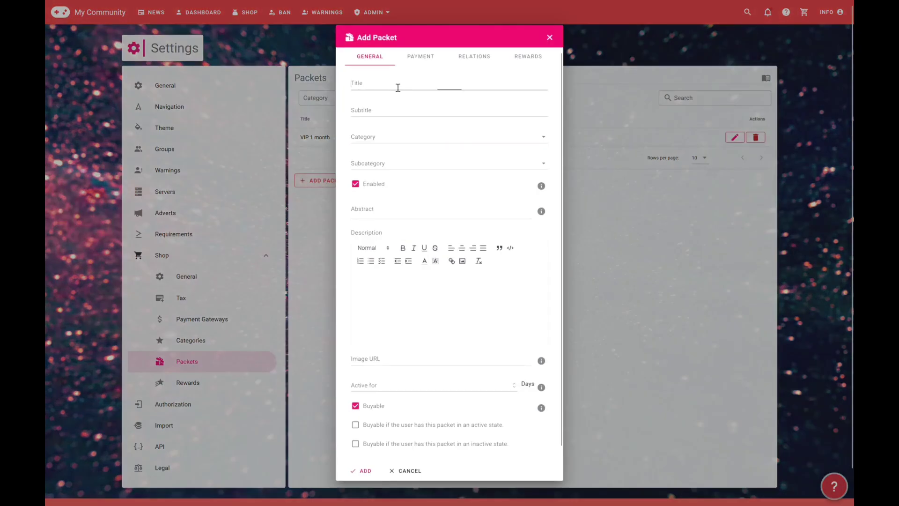
text(Rank up)
key(Tab)
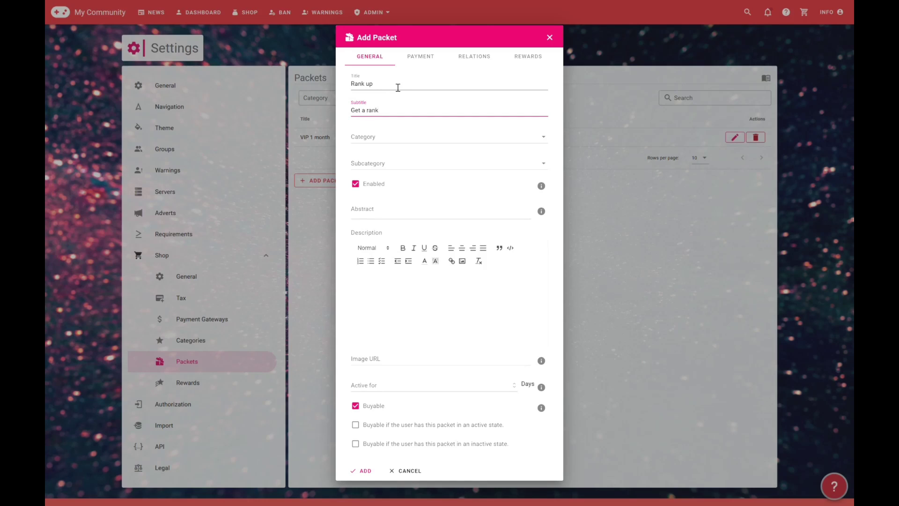
text(up)
key(Tab)
click(371, 141)
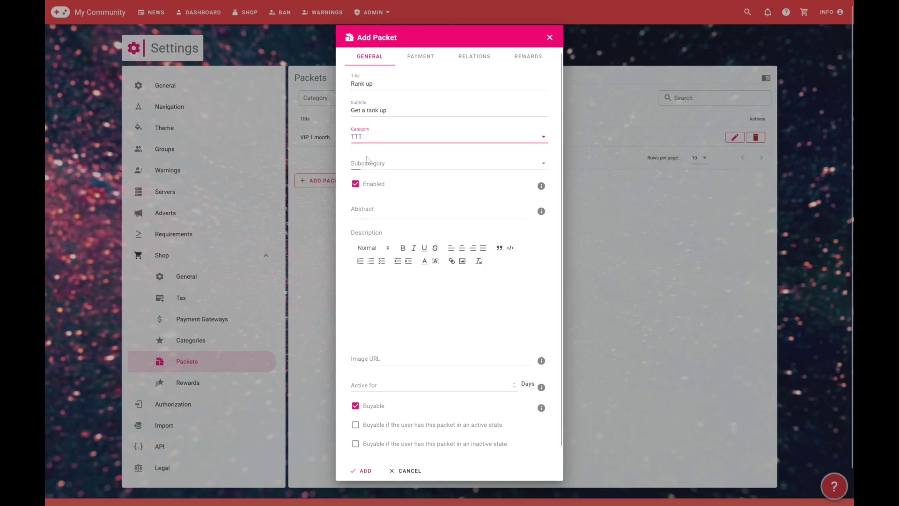
click(366, 162)
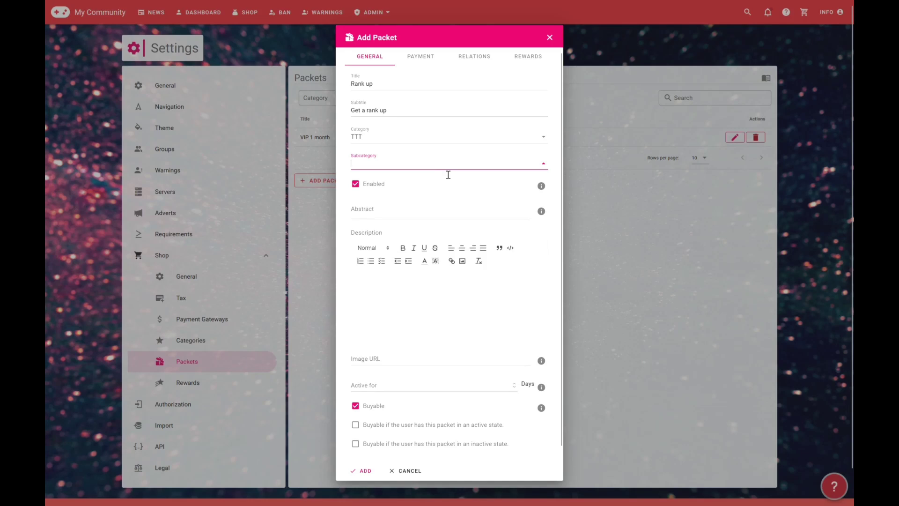
click(403, 394)
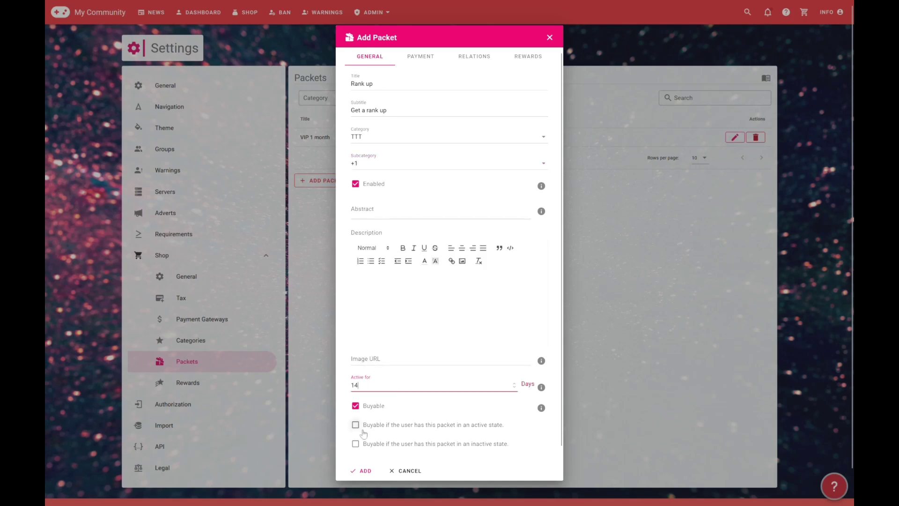
scroll(456, 141, down, 1)
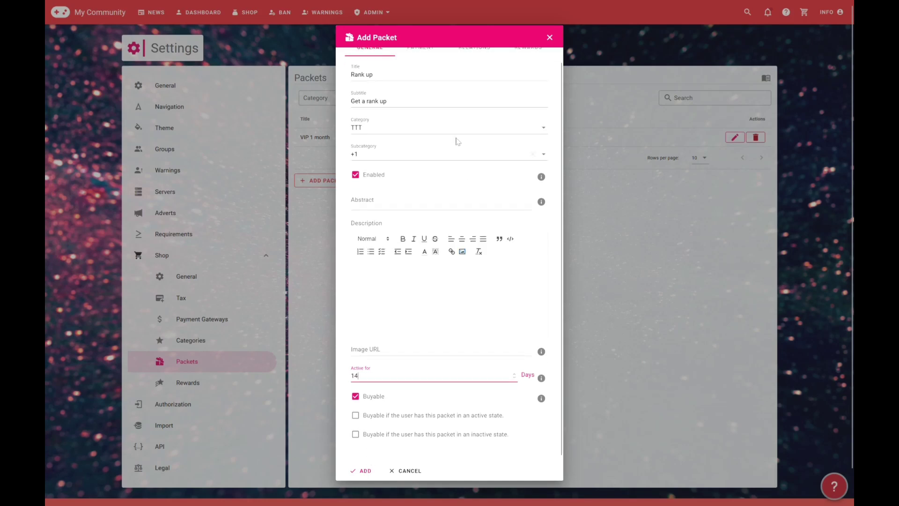
Limit the Rank up packet's payment methods to Free, then create and save it
click(408, 48)
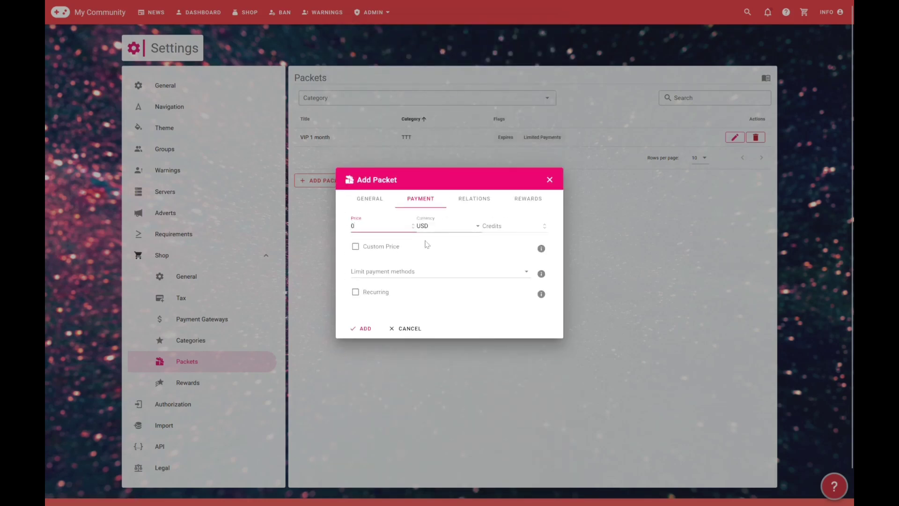
click(495, 232)
click(369, 274)
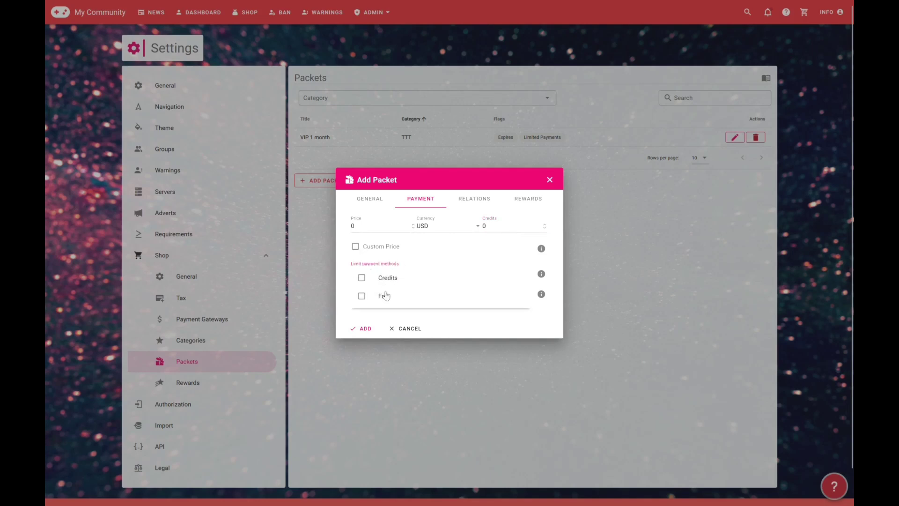
click(382, 295)
click(335, 157)
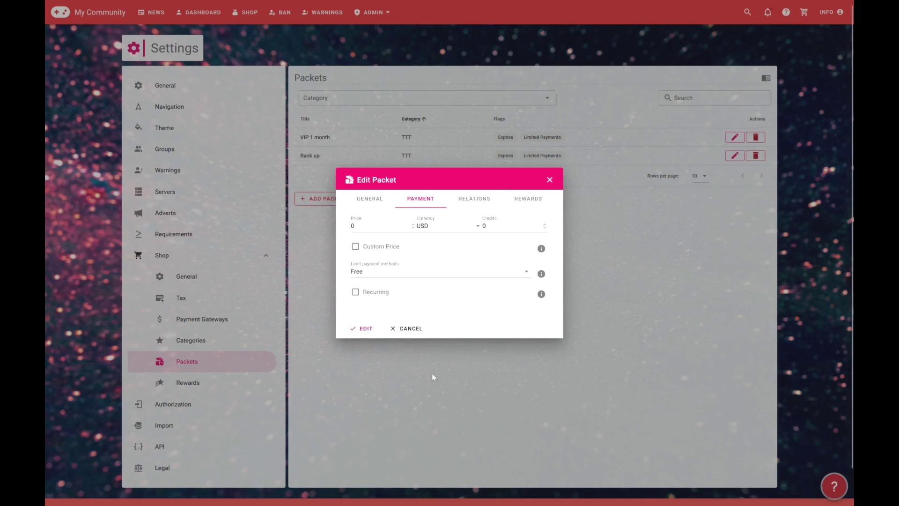
click(361, 328)
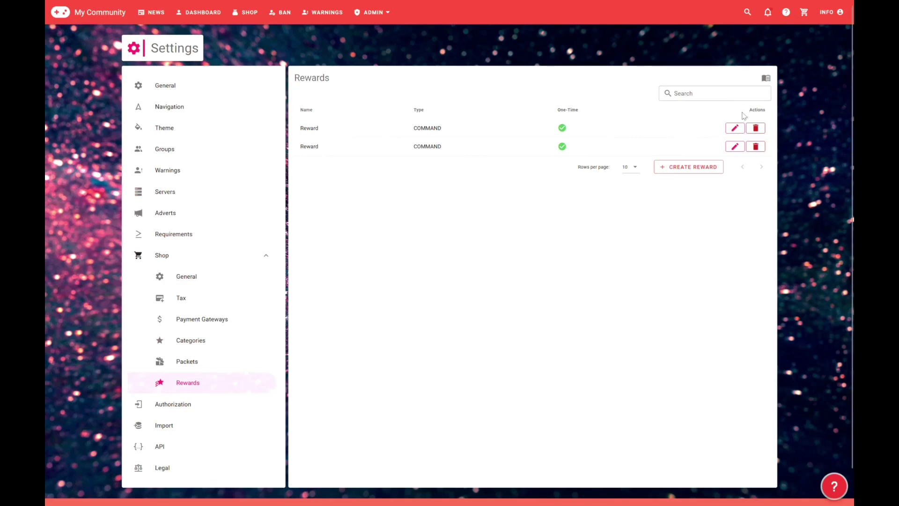
Save the first reward as an 'Execute on connect' command reward running 'ulx hp %nick% 420'
click(734, 128)
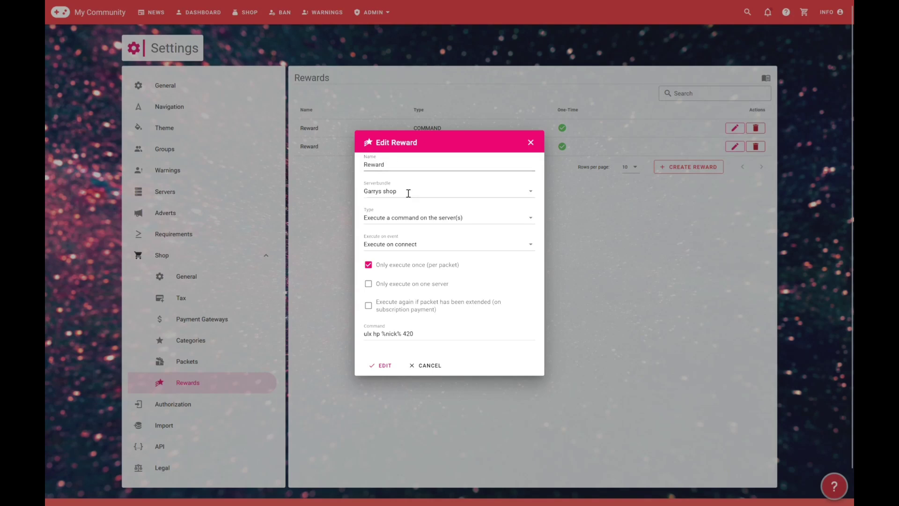
click(419, 218)
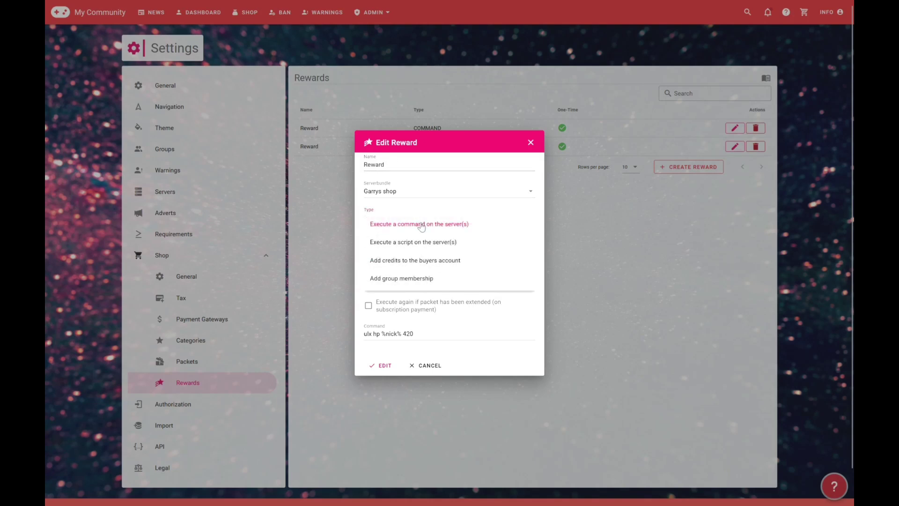
click(421, 226)
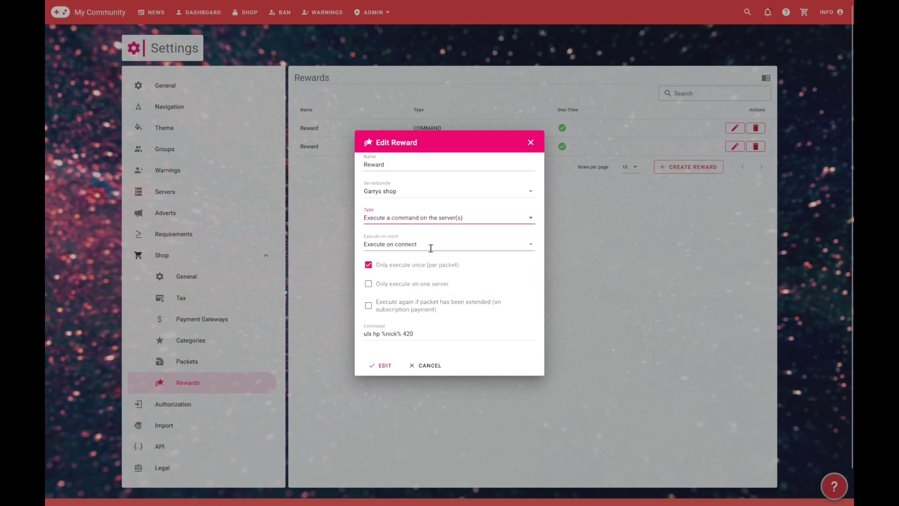
click(428, 244)
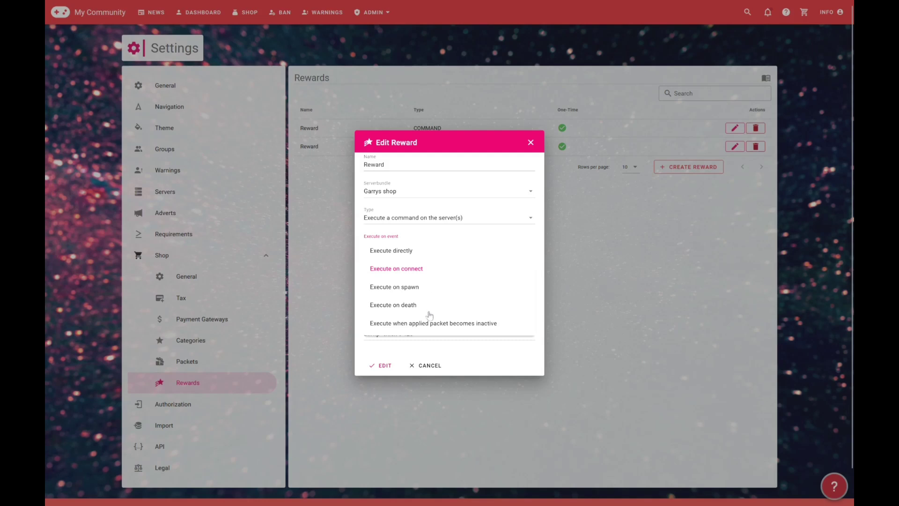
click(419, 271)
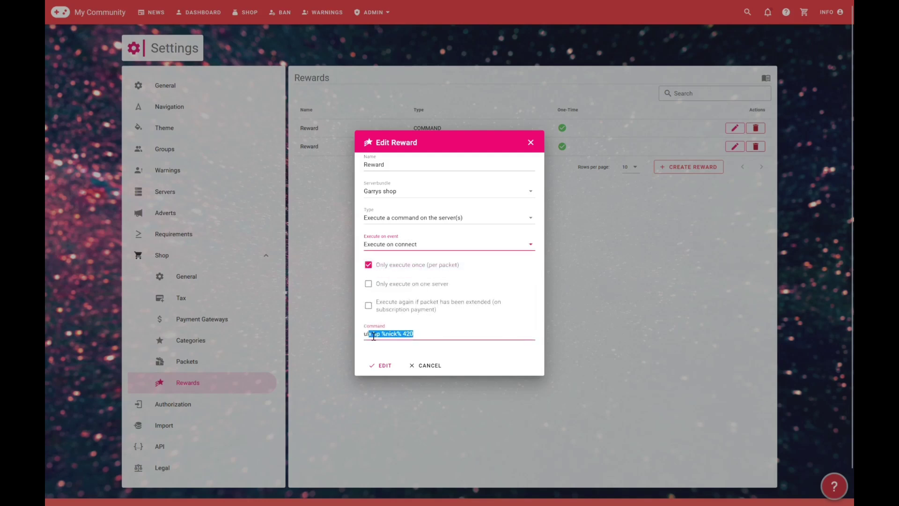
drag(423, 337, 363, 336)
click(404, 335)
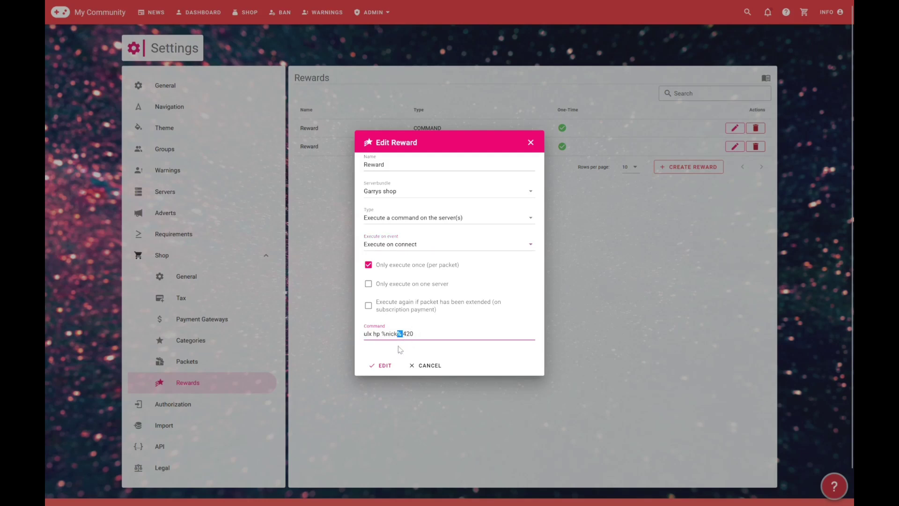
click(383, 365)
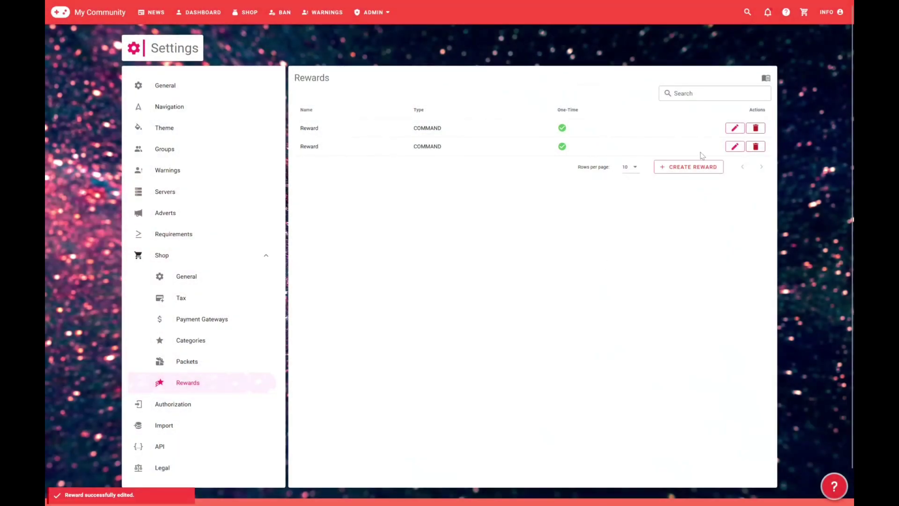
Edit the second reward as an 'Execute a command' reward running 'ulx slap %nick% 69' and save it
click(731, 148)
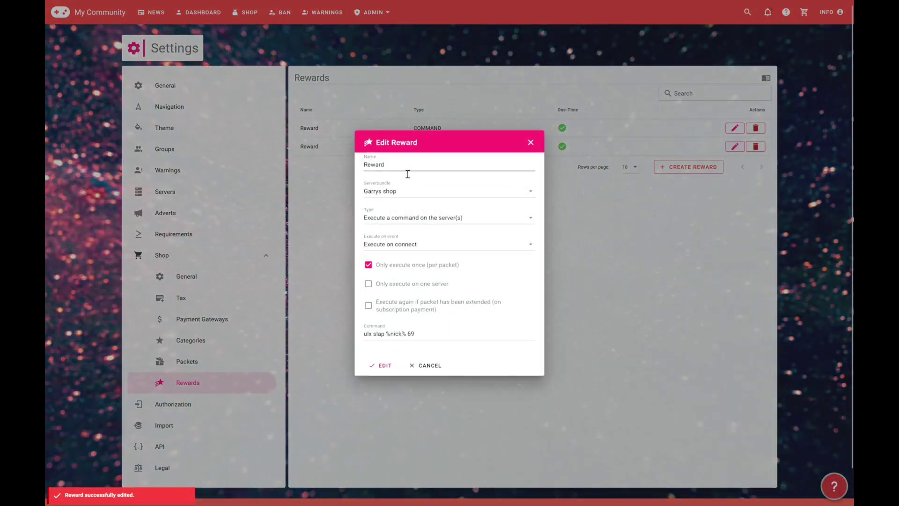
click(425, 220)
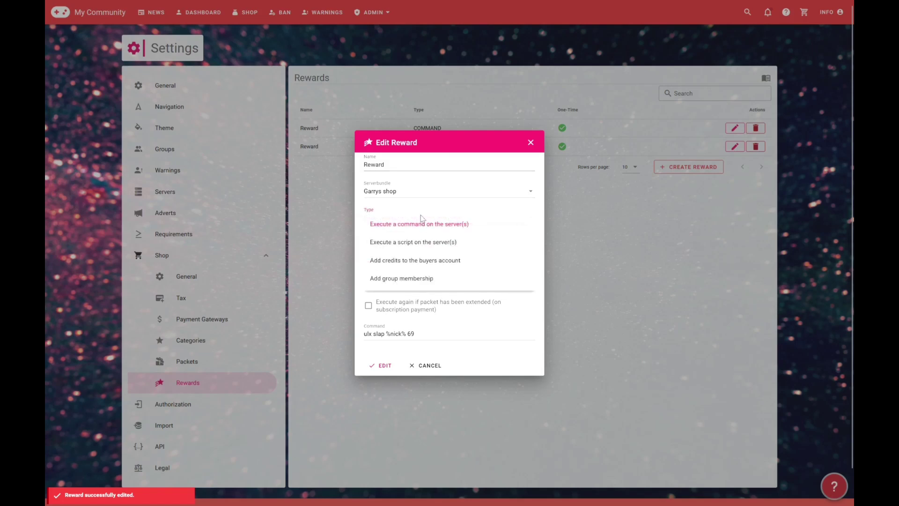
click(425, 222)
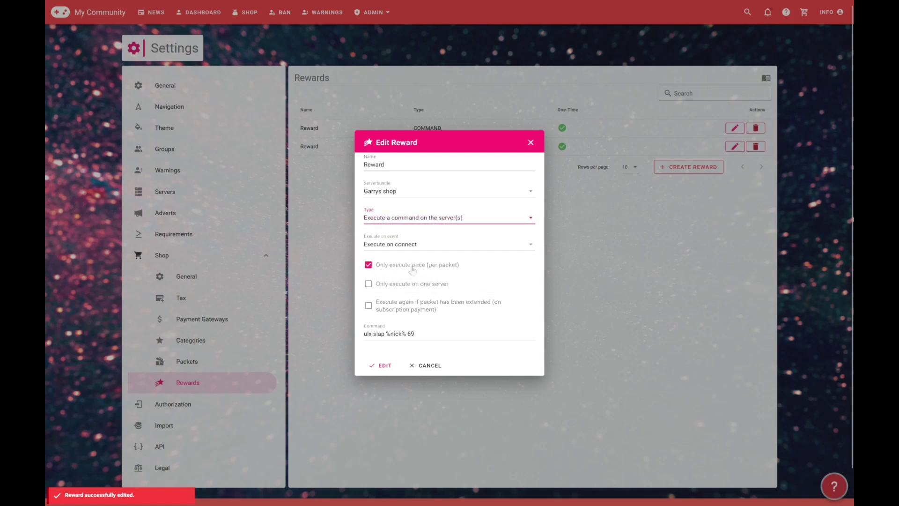
drag(430, 334, 351, 336)
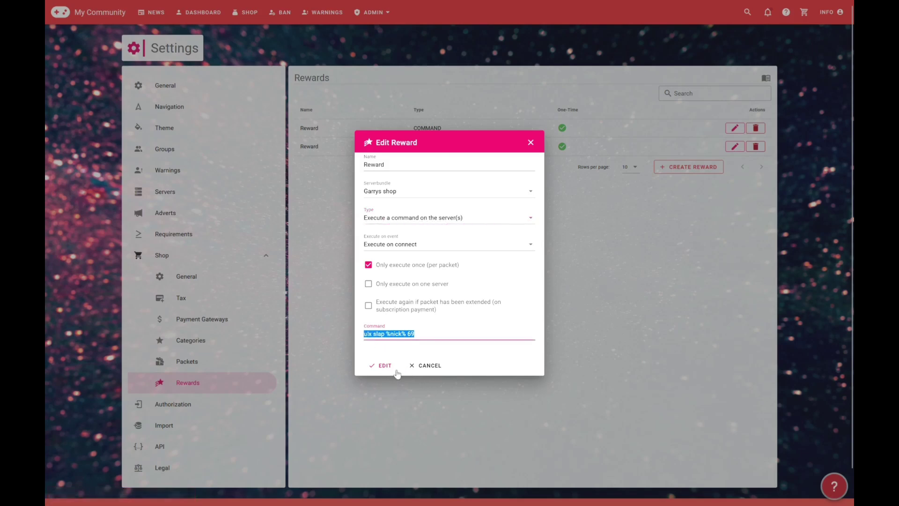
click(385, 371)
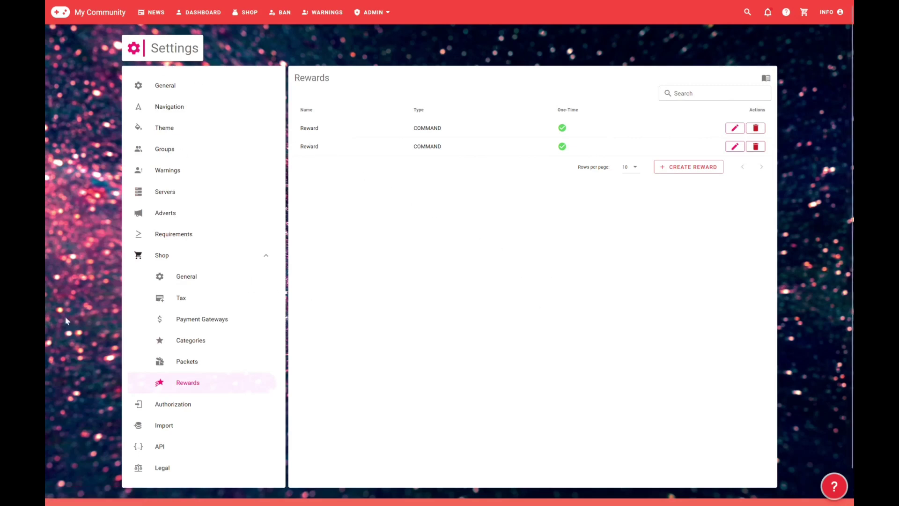
Open the Rank up packet's Rewards settings from the packet list
click(192, 362)
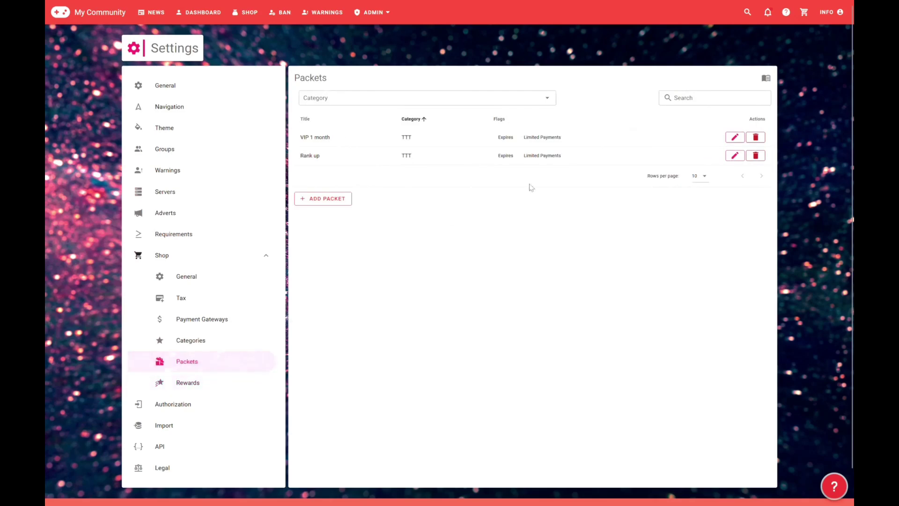
click(735, 156)
click(526, 109)
Tick both command rewards on Rank up and save the packet
click(489, 261)
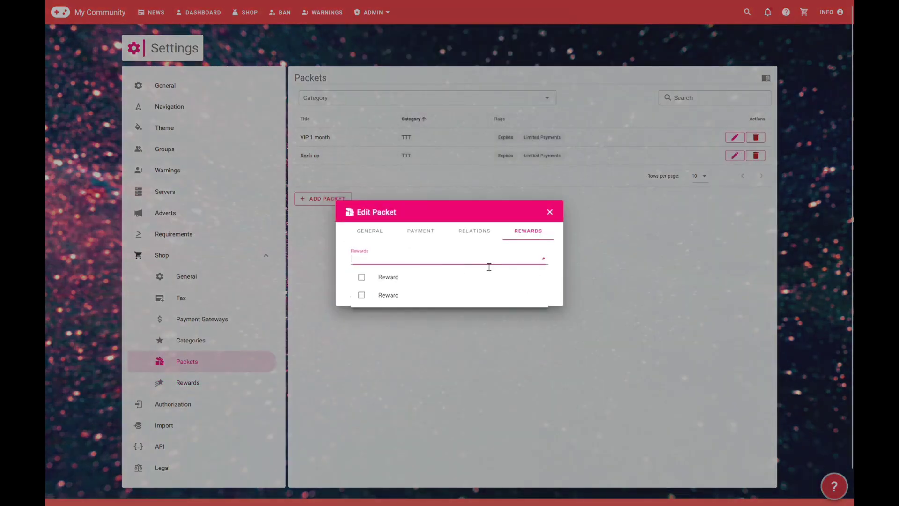
click(388, 277)
click(393, 295)
click(416, 310)
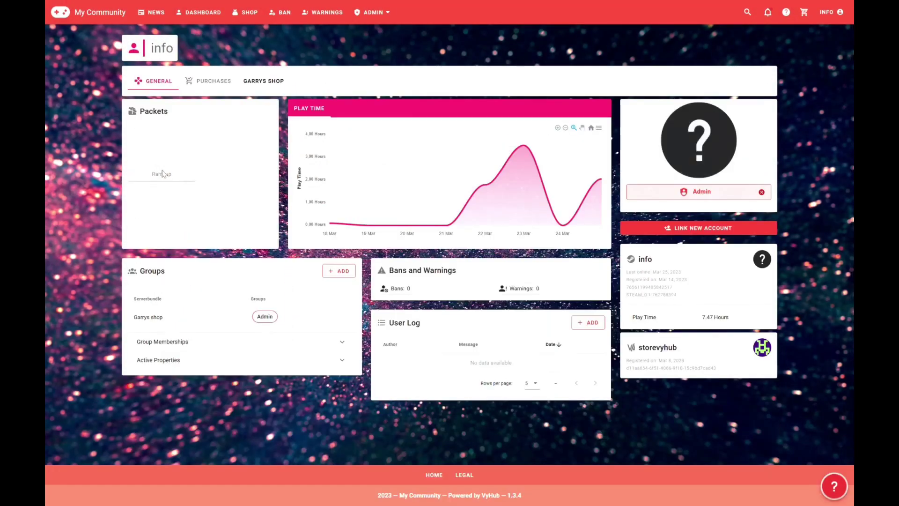
View the Rank up packet details on the profile, active until 08/04/2023
click(149, 149)
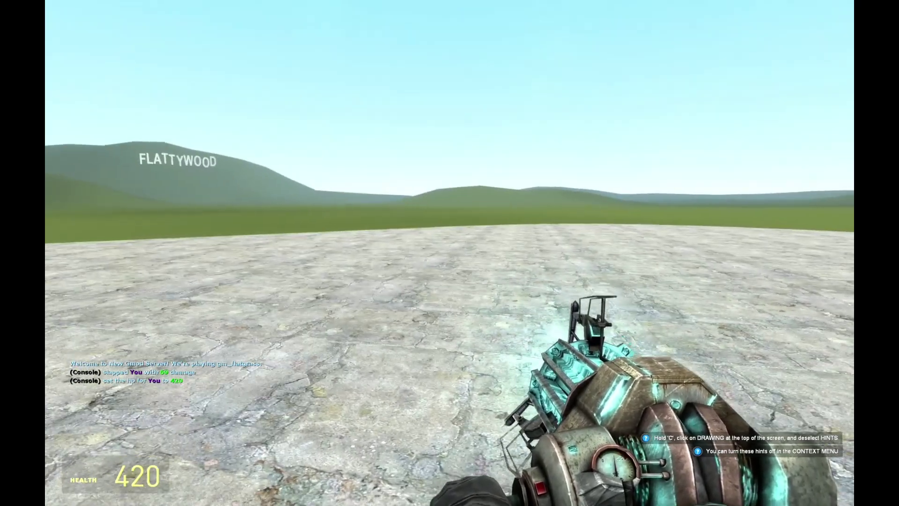
key(F4)
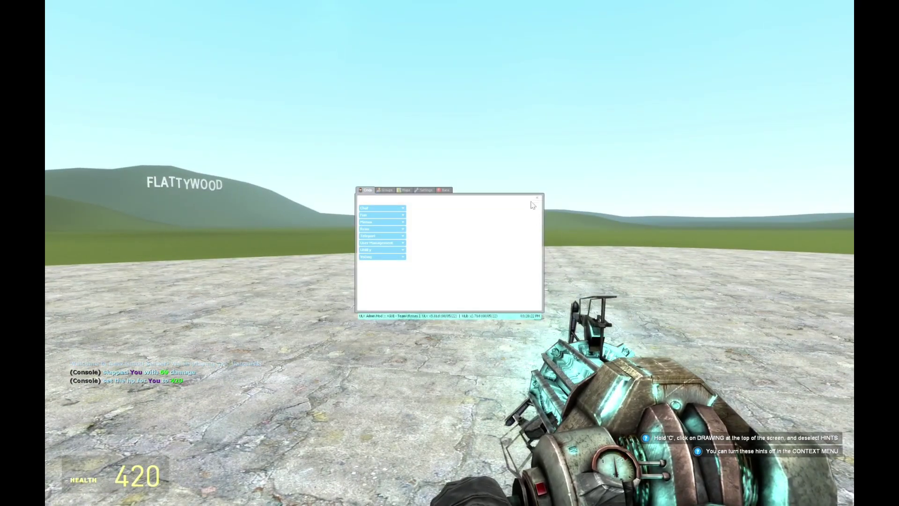
click(538, 201)
key(c)
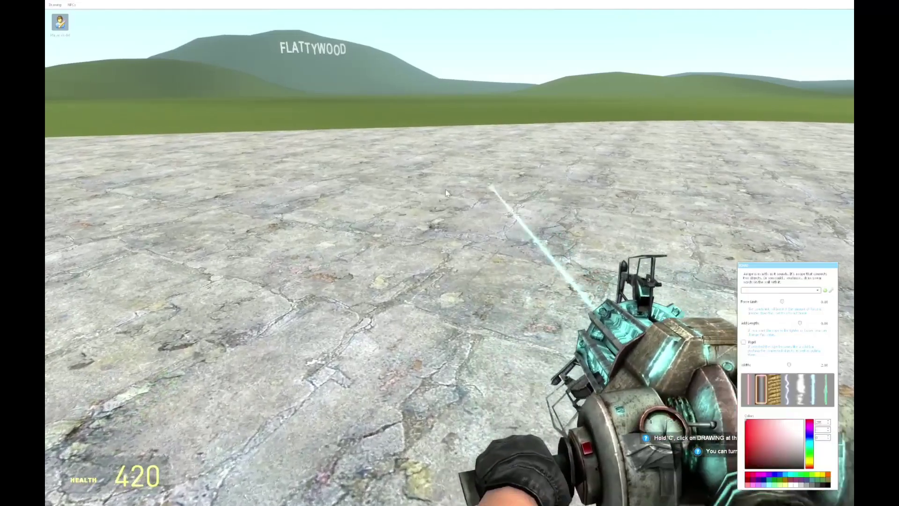